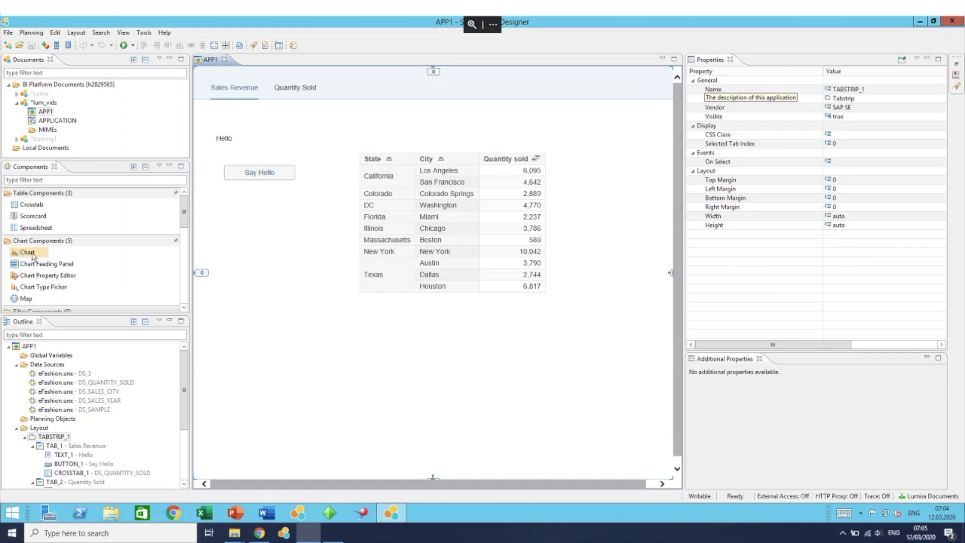
# - Add a Chart component below the crosstab on the Sales Revenue tab and bind it to the DS_SALES_CITY data source
pyautogui.click(36, 264)
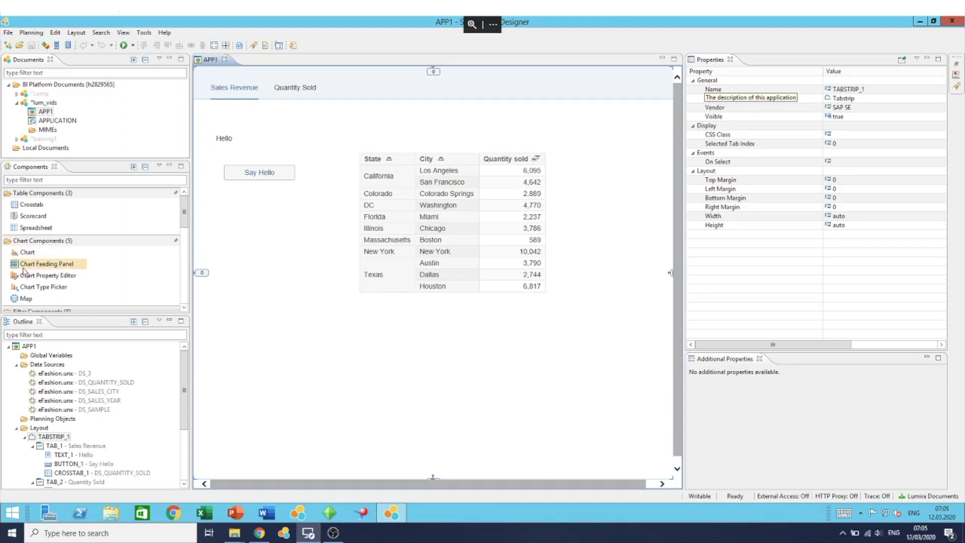
pyautogui.click(29, 286)
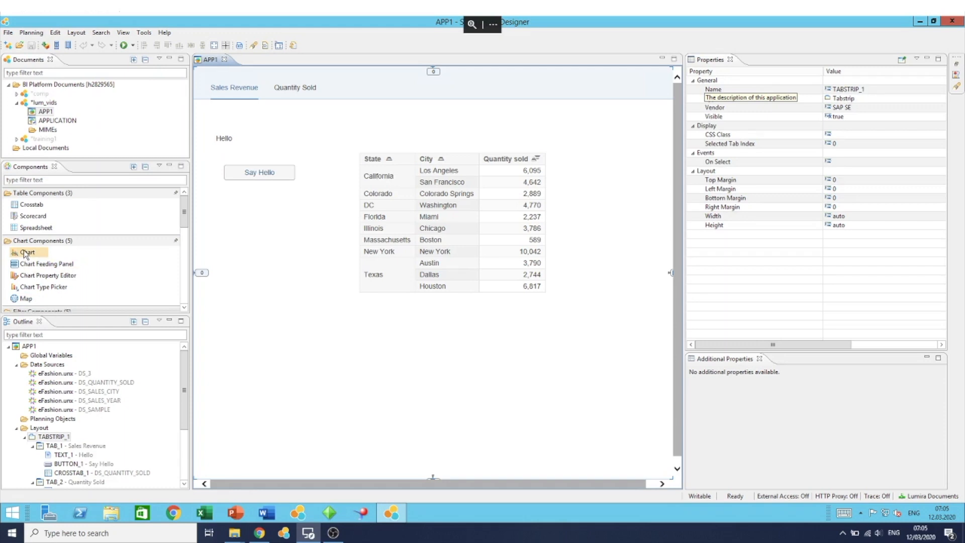
pyautogui.moveTo(25, 254); pyautogui.dragTo(264, 321)
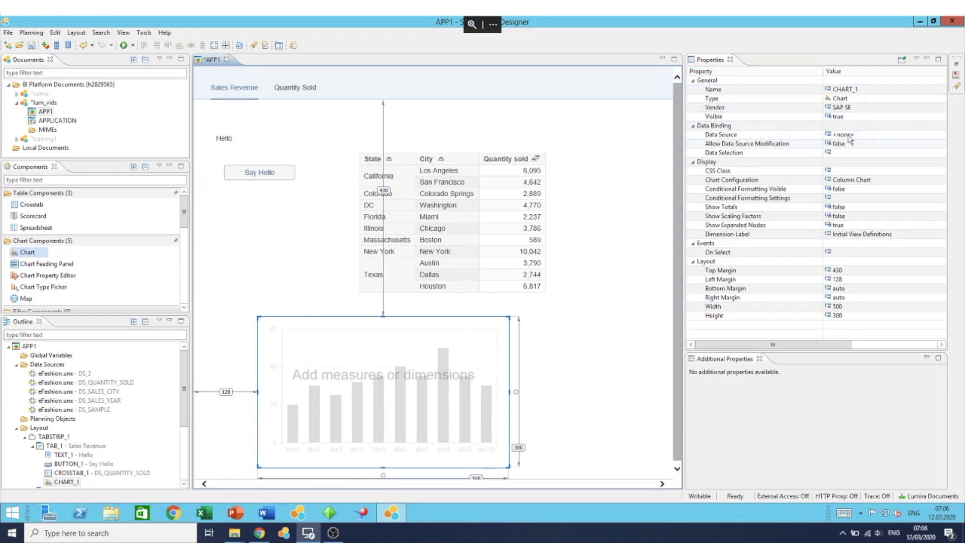
pyautogui.click(905, 135)
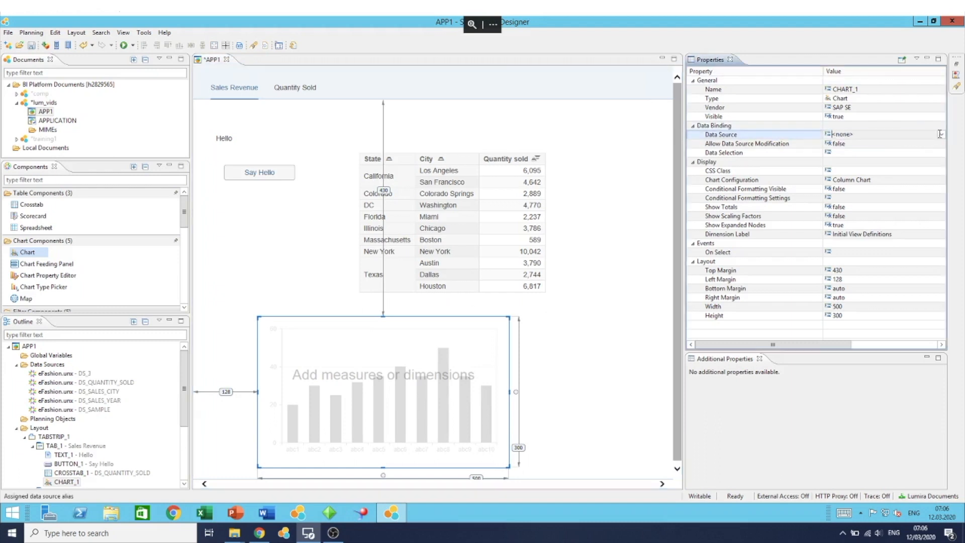
pyautogui.click(942, 135)
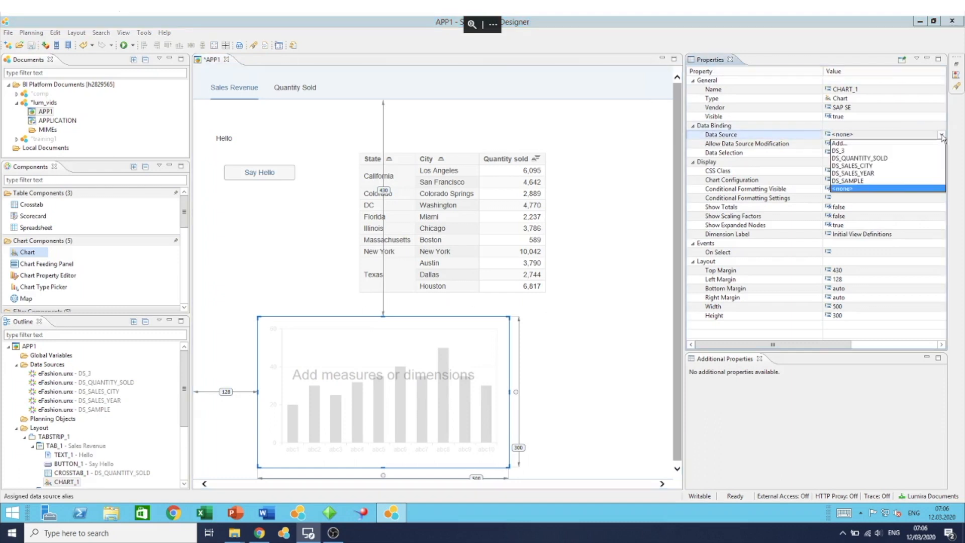
pyautogui.click(866, 167)
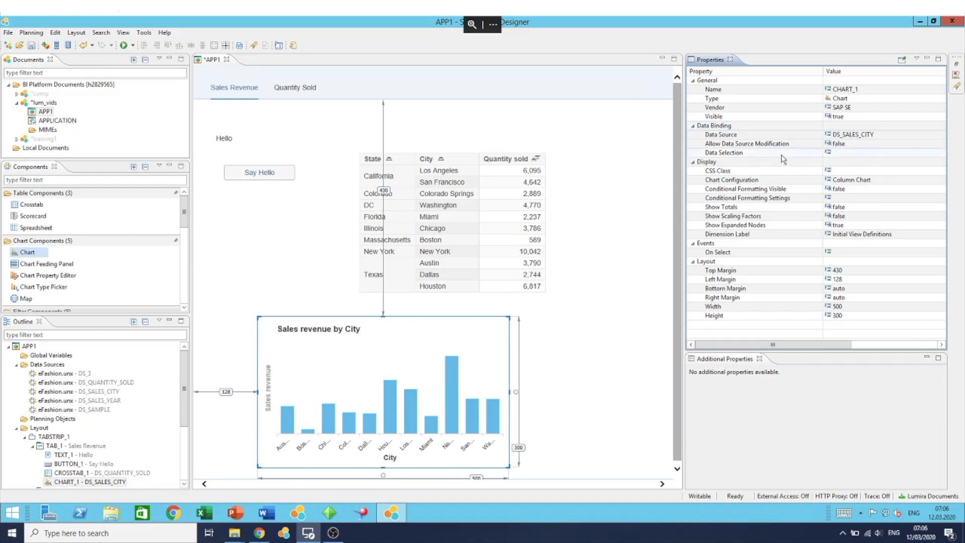
# - View the chart's data selection table of sales revenue per city without selecting any cells or members
pyautogui.click(855, 152)
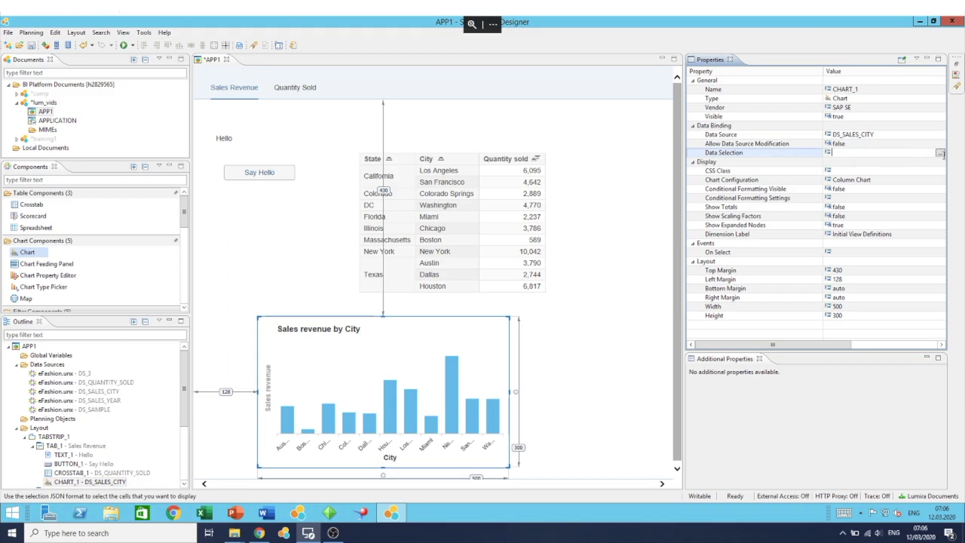
pyautogui.click(940, 153)
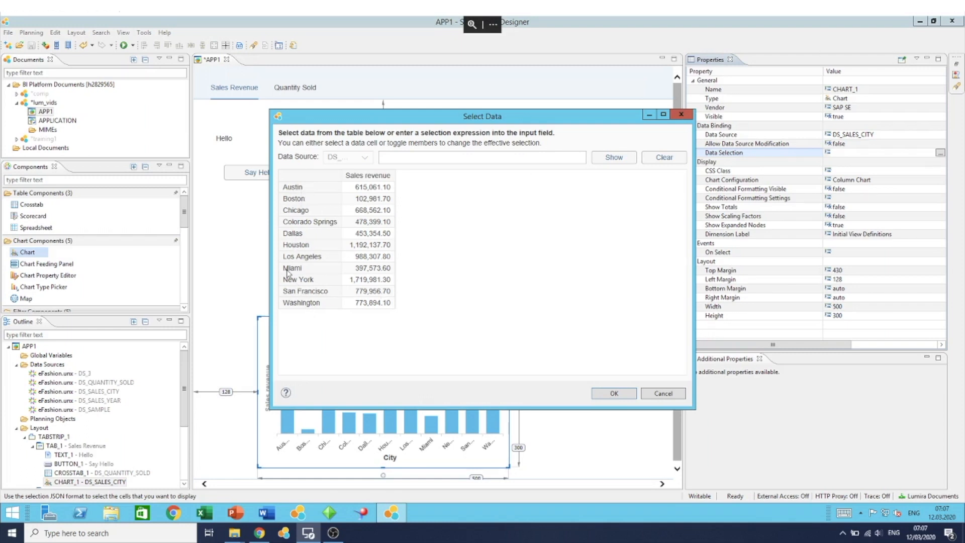
pyautogui.click(642, 397)
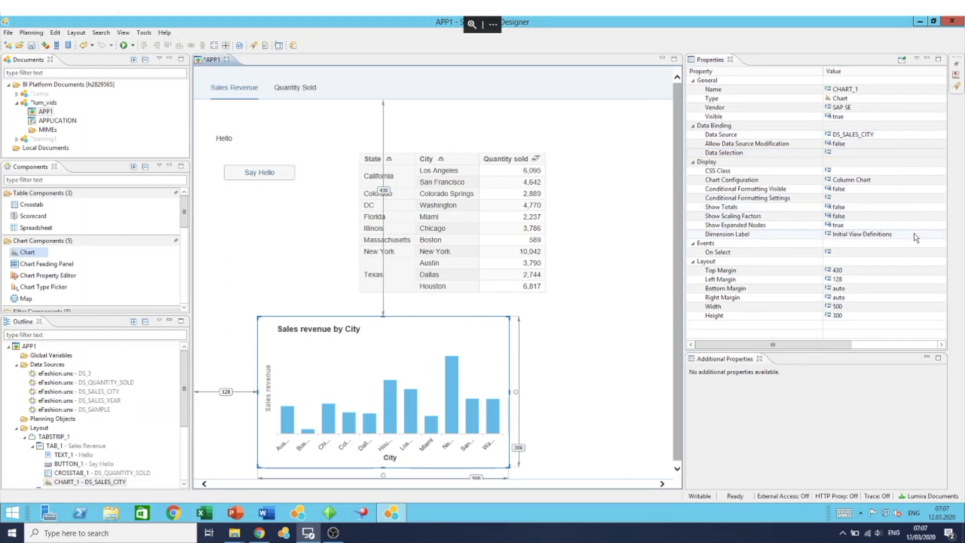
# - Open the chart's configuration and look through the available chart types, including column and bar, line, pie and other charts
pyautogui.click(941, 180)
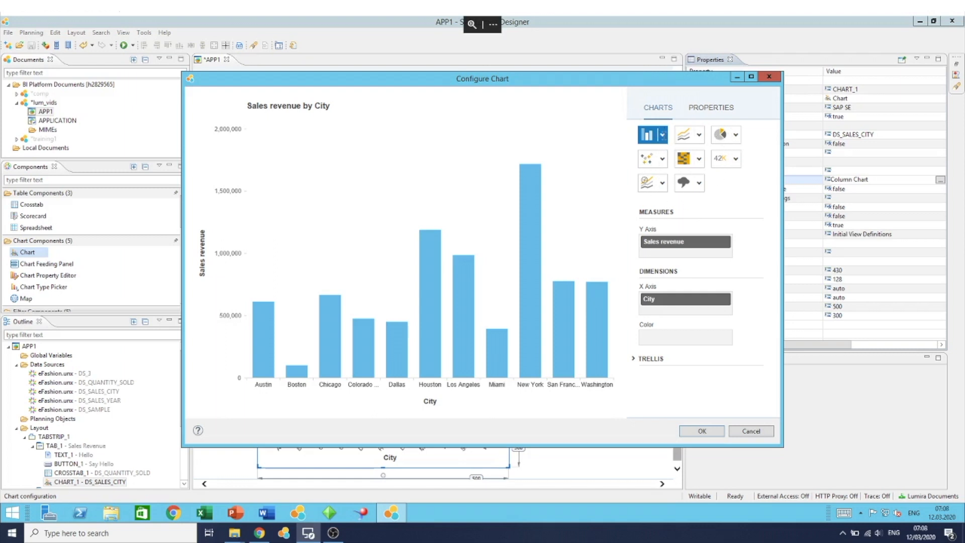
pyautogui.click(663, 135)
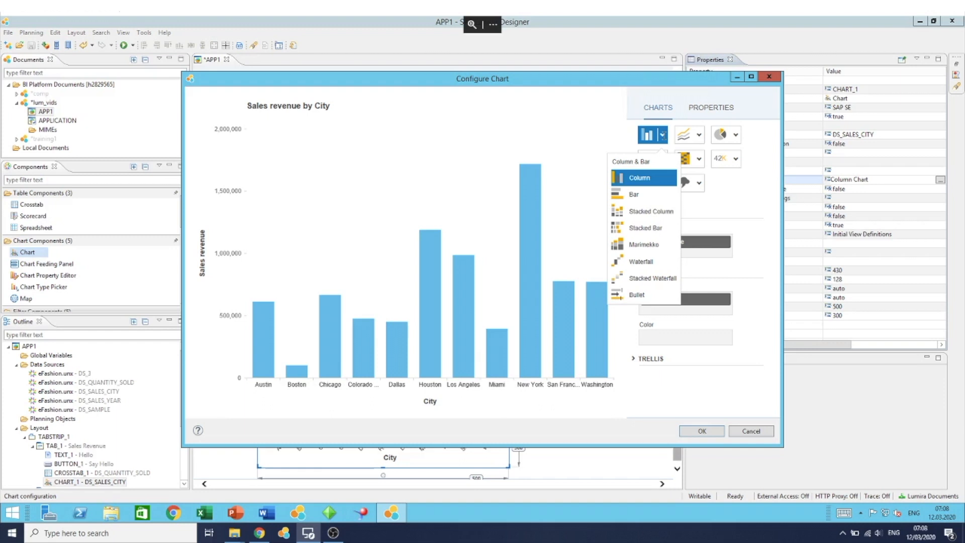
pyautogui.click(699, 134)
pyautogui.click(736, 135)
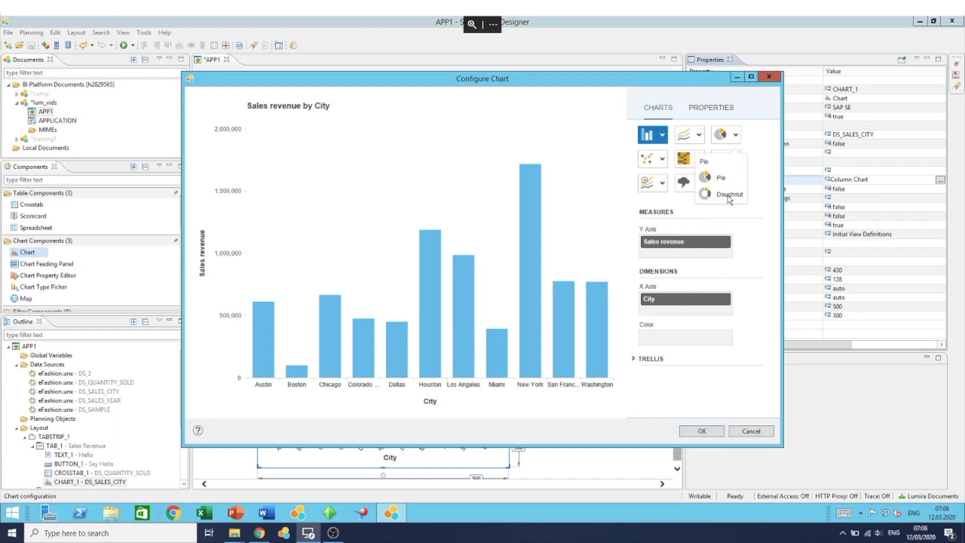
pyautogui.click(673, 167)
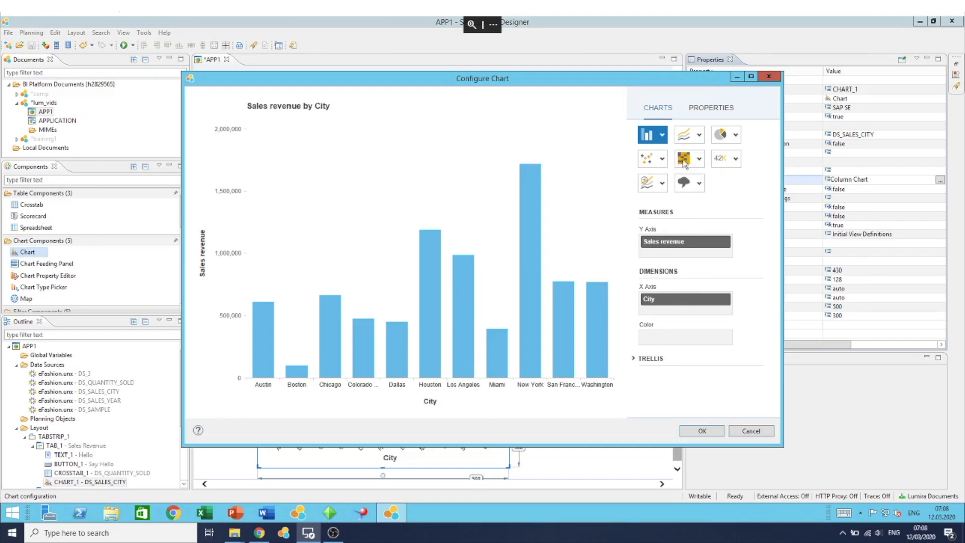
pyautogui.click(700, 184)
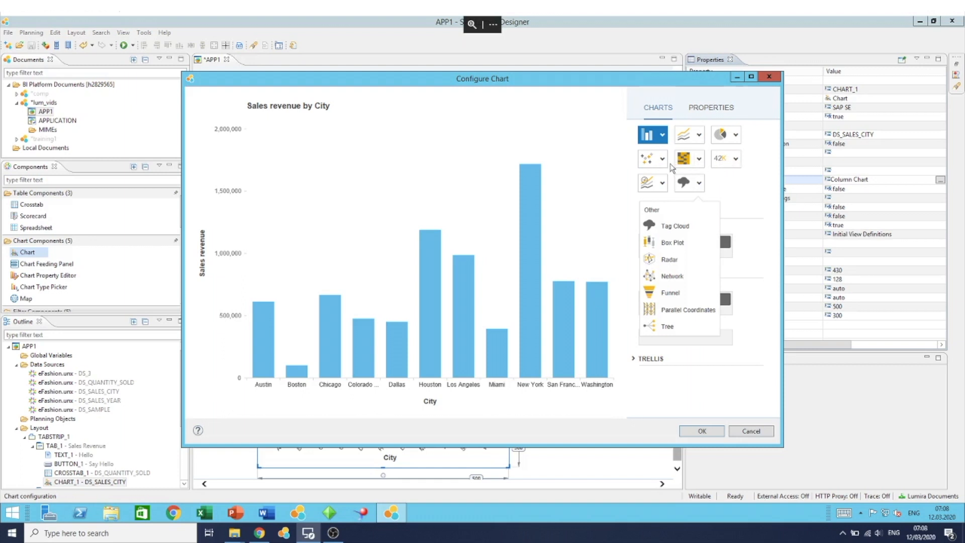
pyautogui.click(743, 205)
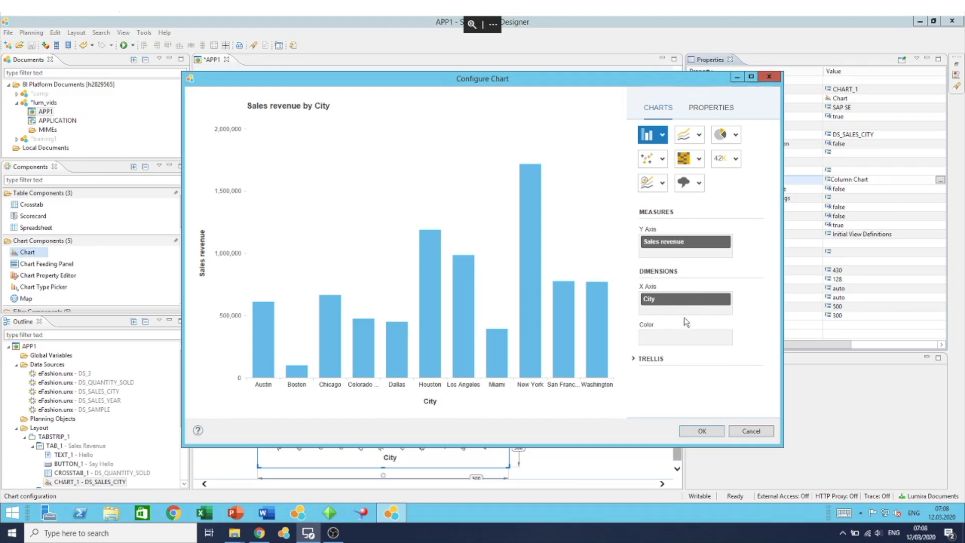
# - Try the City dimension as the chart's Color, and return it to the X Axis
pyautogui.moveTo(656, 299); pyautogui.dragTo(669, 349)
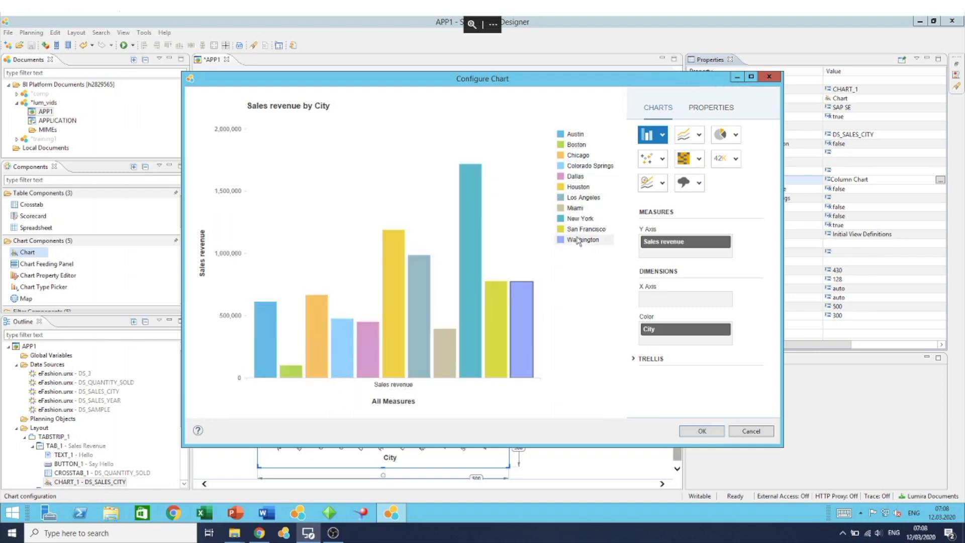
pyautogui.moveTo(675, 326); pyautogui.dragTo(662, 300)
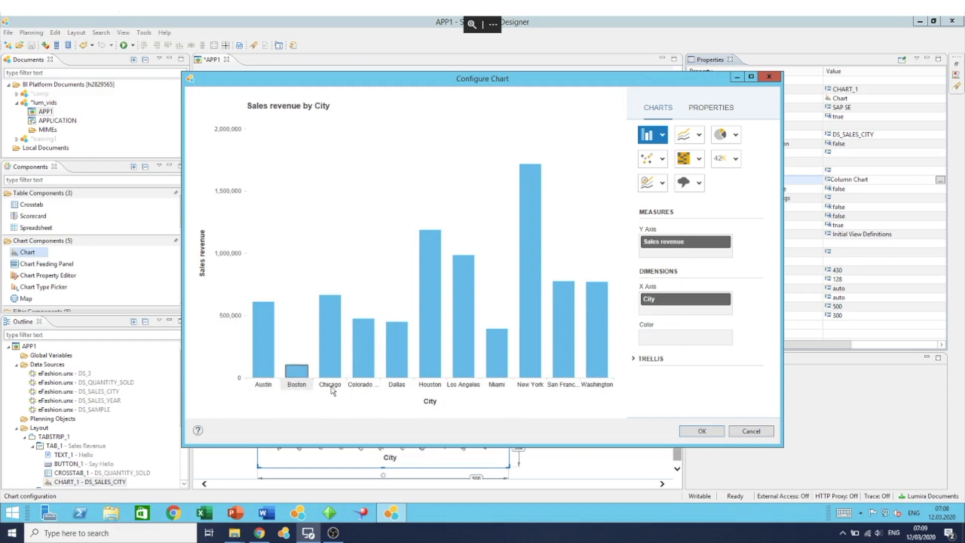
# - Examine the chart's Chart Area and Column formatting properties
pyautogui.click(707, 108)
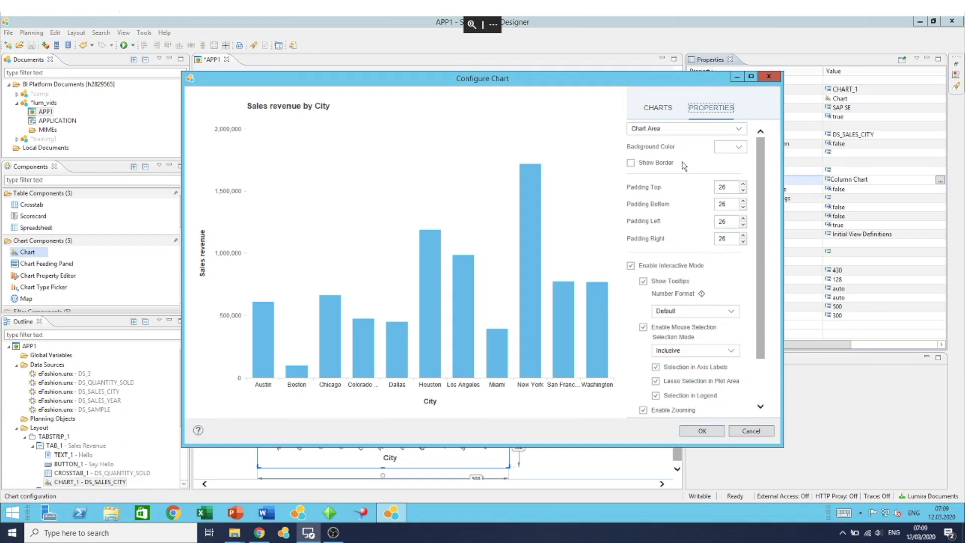
pyautogui.scroll(-2, 688, 206)
pyautogui.scroll(2, 687, 207)
pyautogui.scroll(-1, 704, 256)
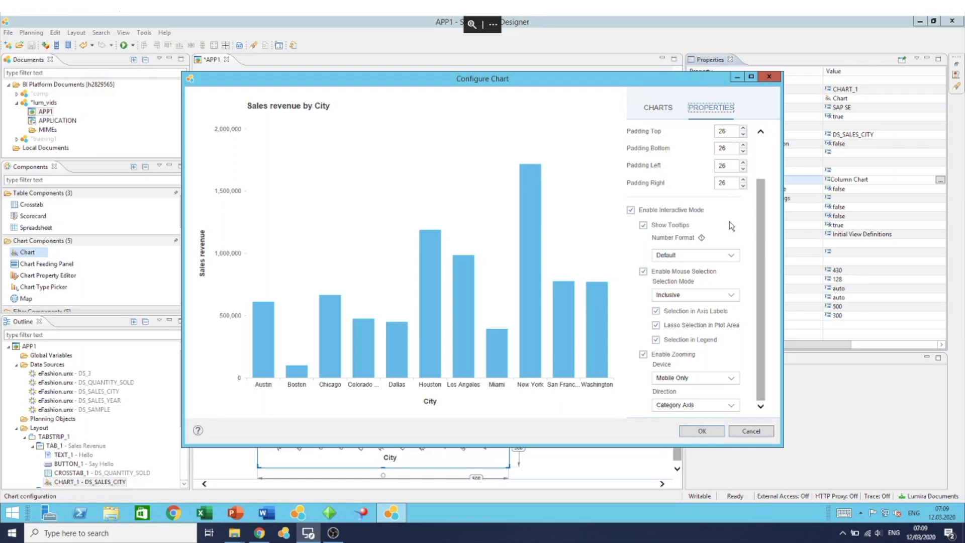
pyautogui.scroll(1, 729, 221)
pyautogui.click(739, 128)
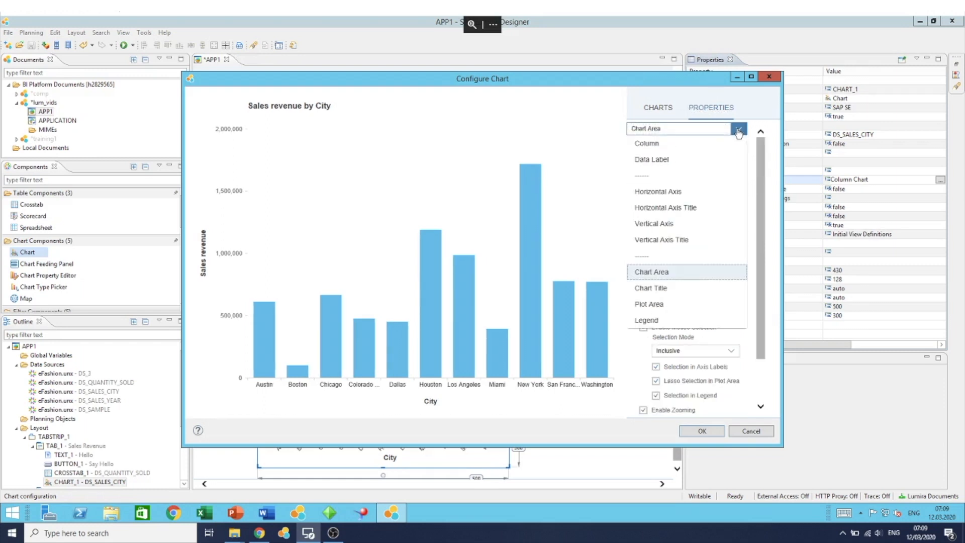
pyautogui.click(677, 145)
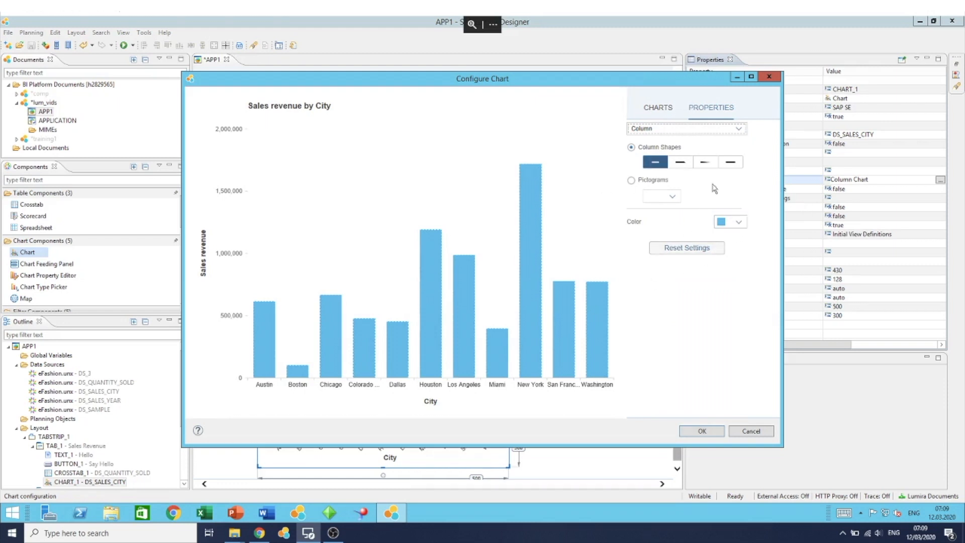
# - Hide both the horizontal and the vertical axis title of the column chart
pyautogui.click(744, 131)
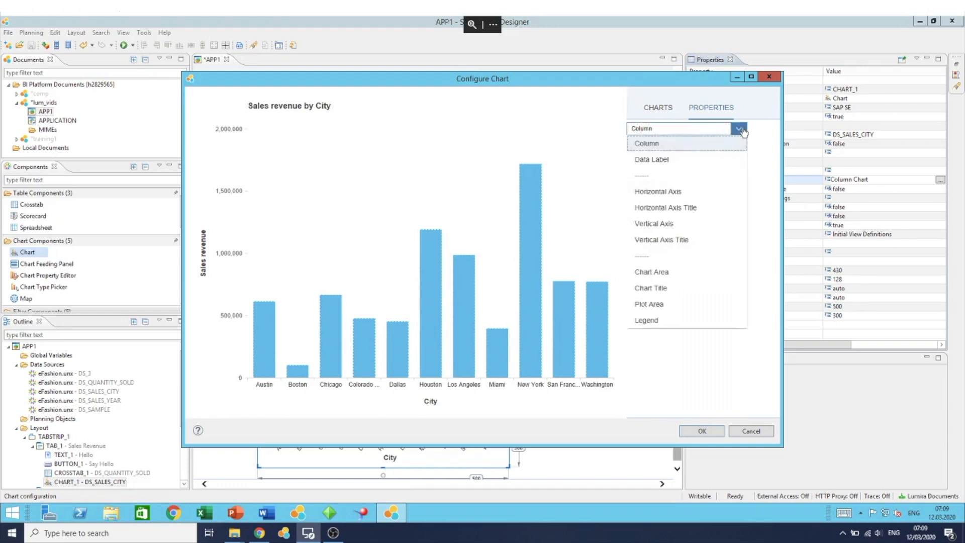
pyautogui.click(666, 212)
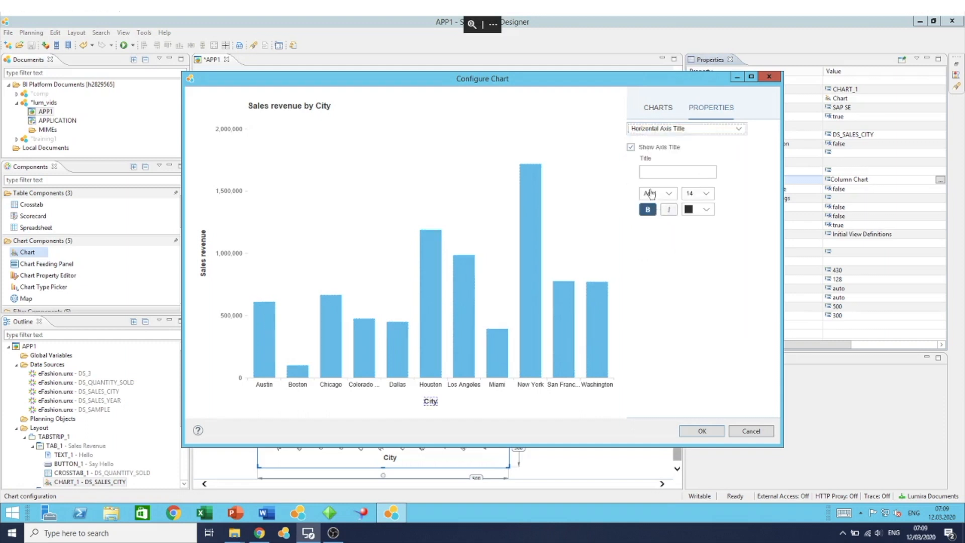
pyautogui.click(630, 147)
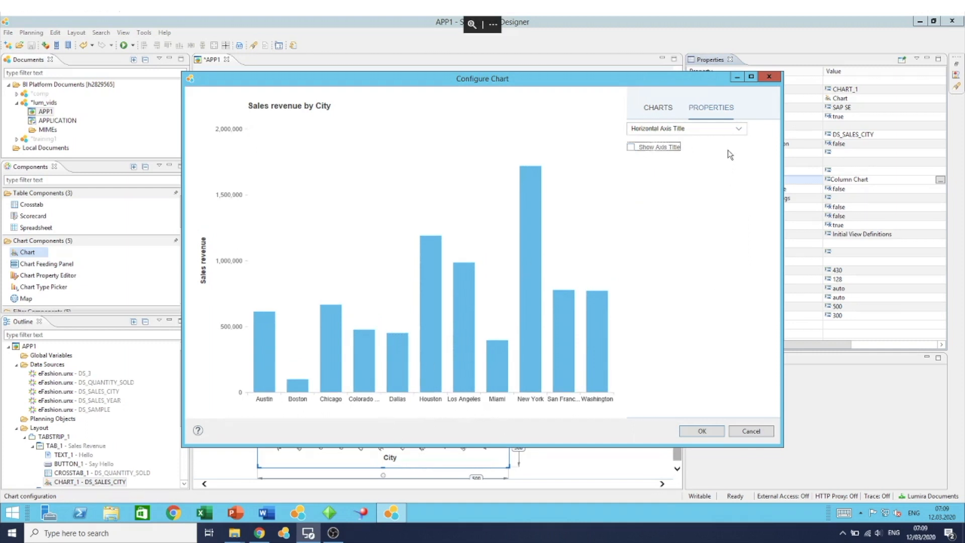
pyautogui.click(740, 130)
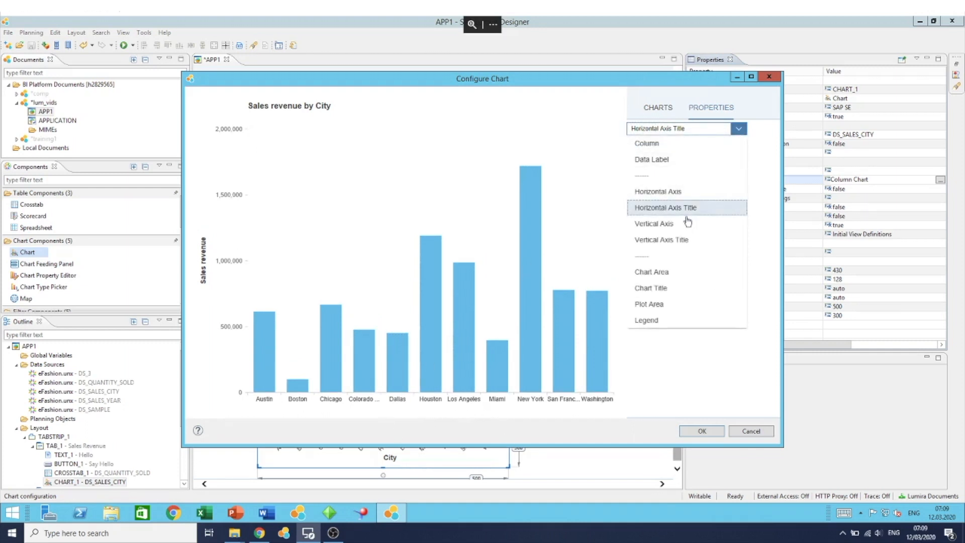
pyautogui.click(657, 241)
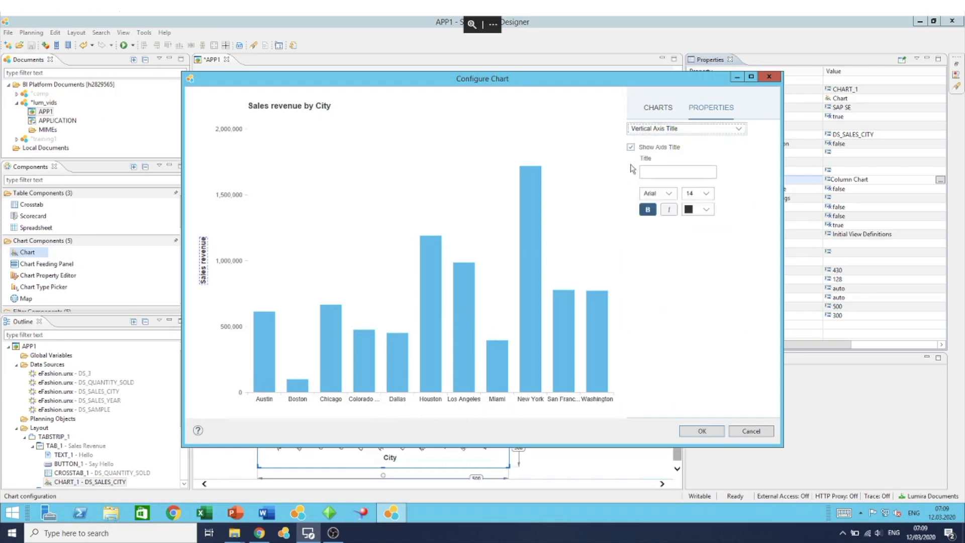
pyautogui.click(632, 149)
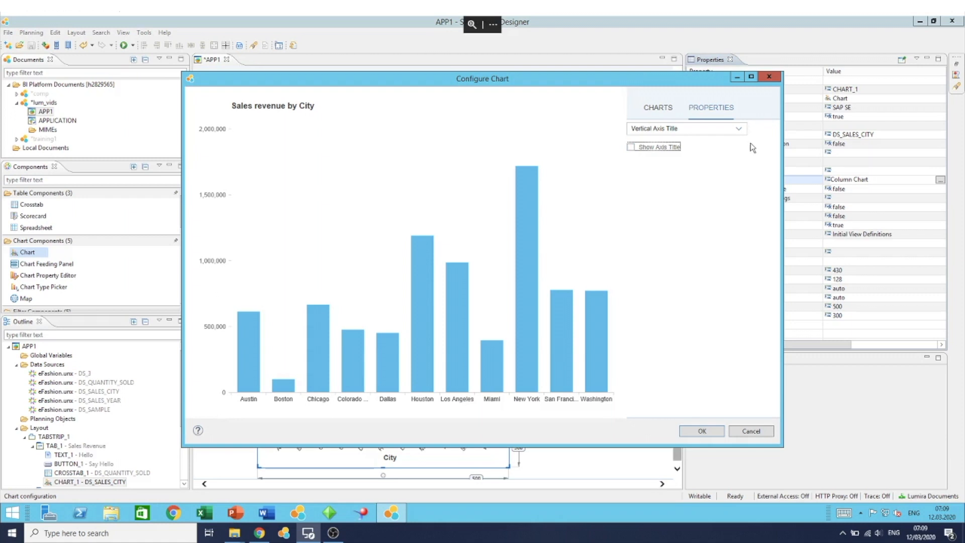
# - View the Plot Area properties and apply the chart configuration
pyautogui.click(738, 129)
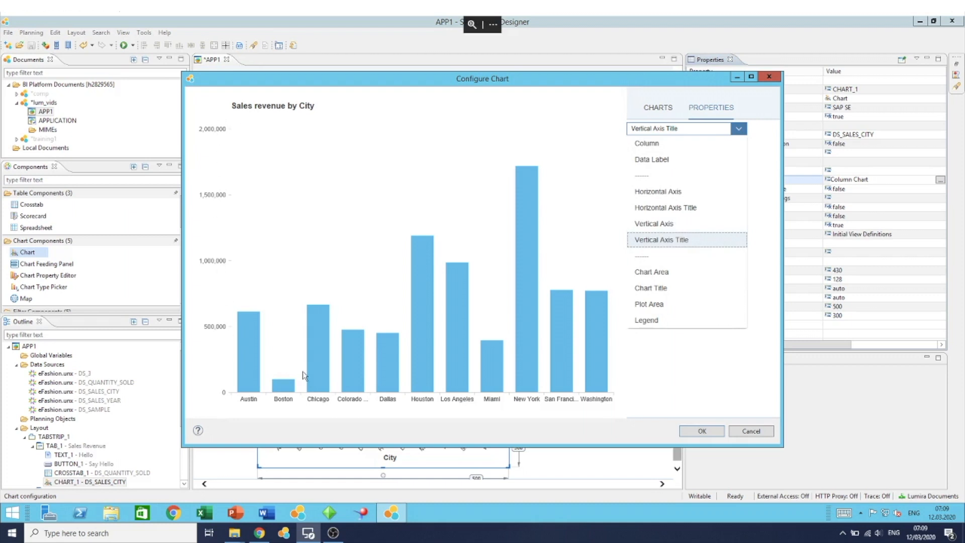
pyautogui.click(592, 152)
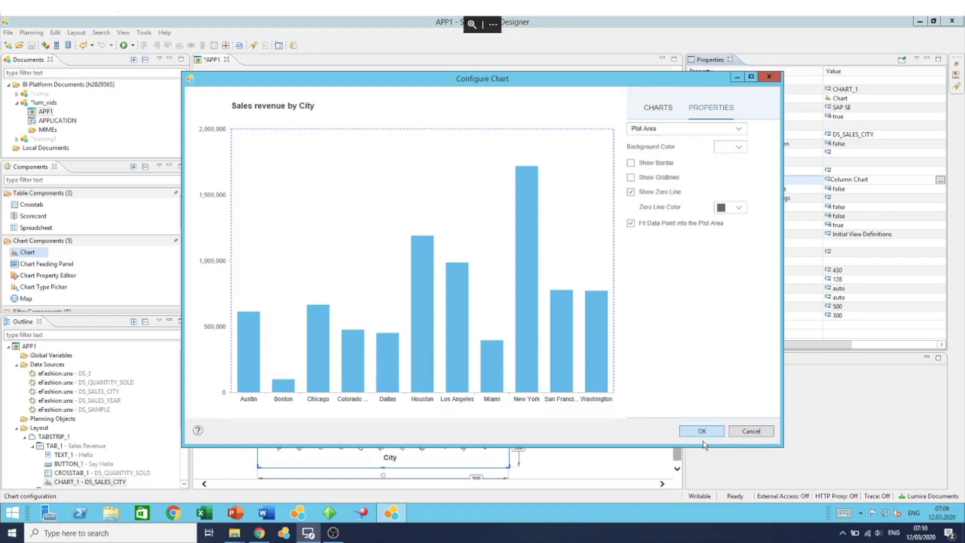
pyautogui.click(739, 132)
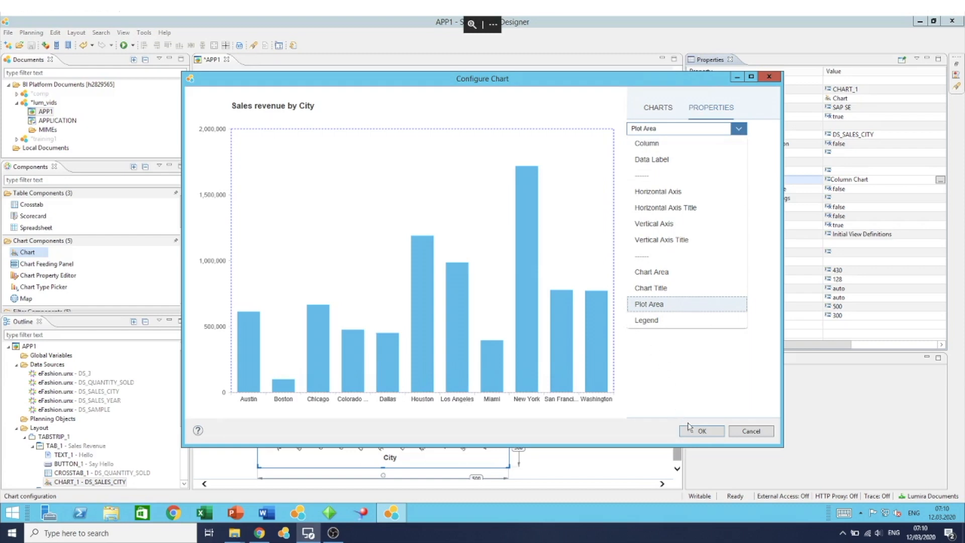
pyautogui.click(697, 437)
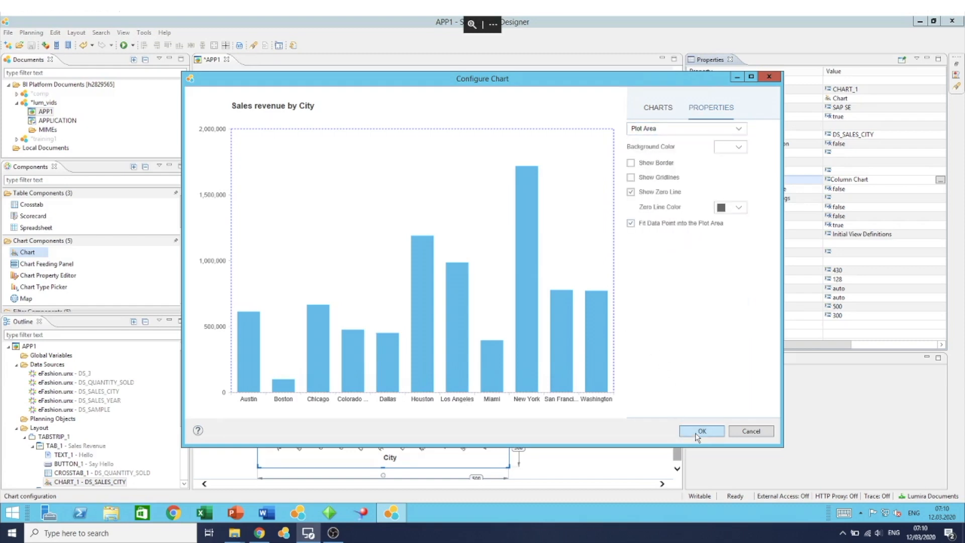
pyautogui.click(697, 436)
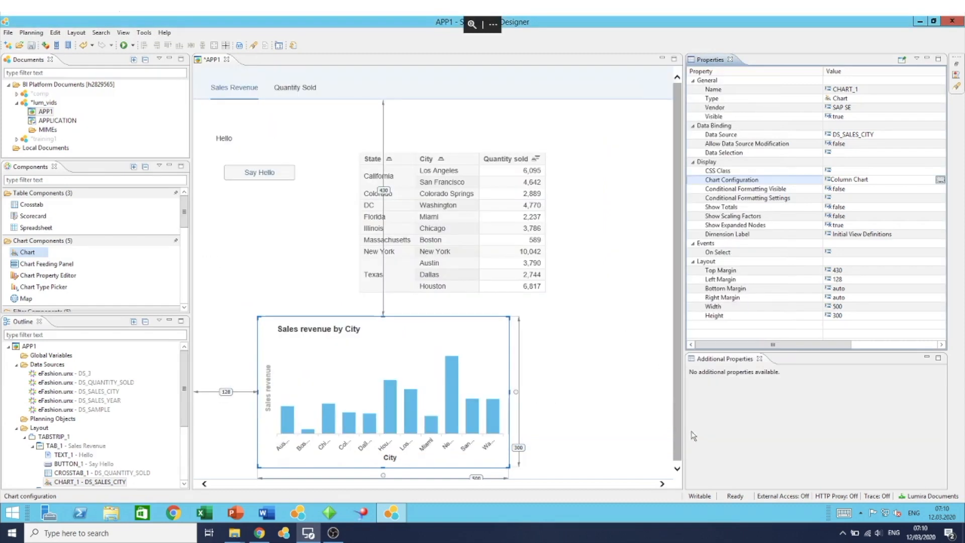